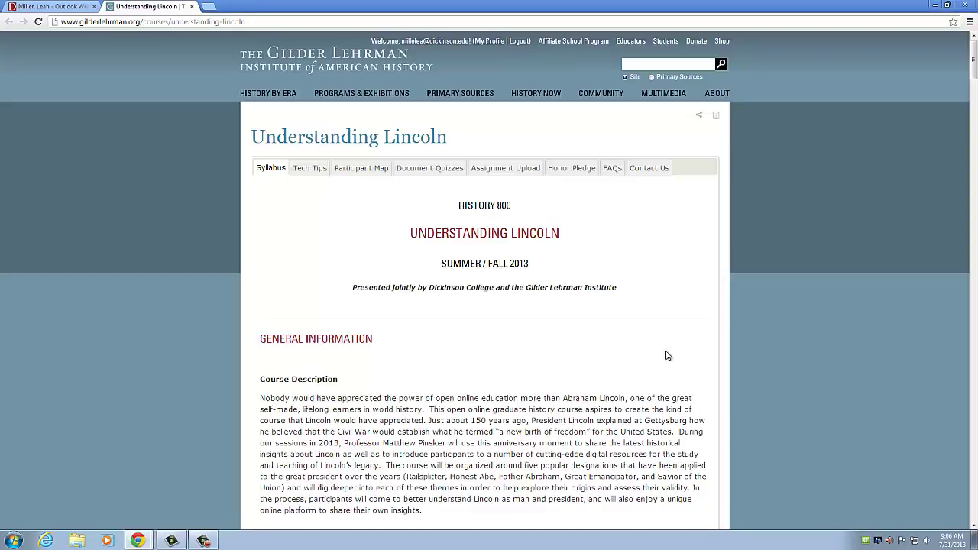
Step: Scroll to the syllabus Readings and open the Measuring MOOCs discussion post on Quora
scroll(661, 359, "down", 15)
scroll(663, 354, "down", 18)
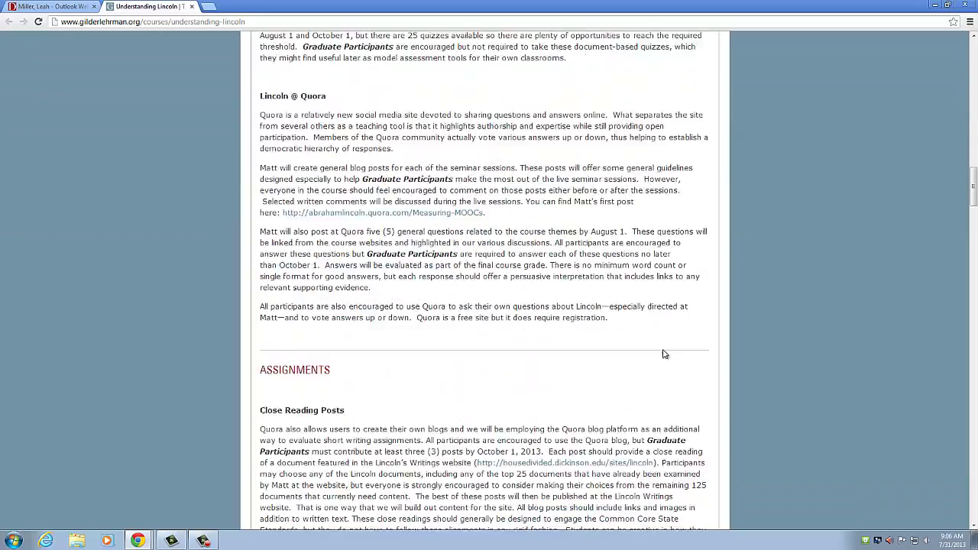
scroll(659, 359, "down", 7)
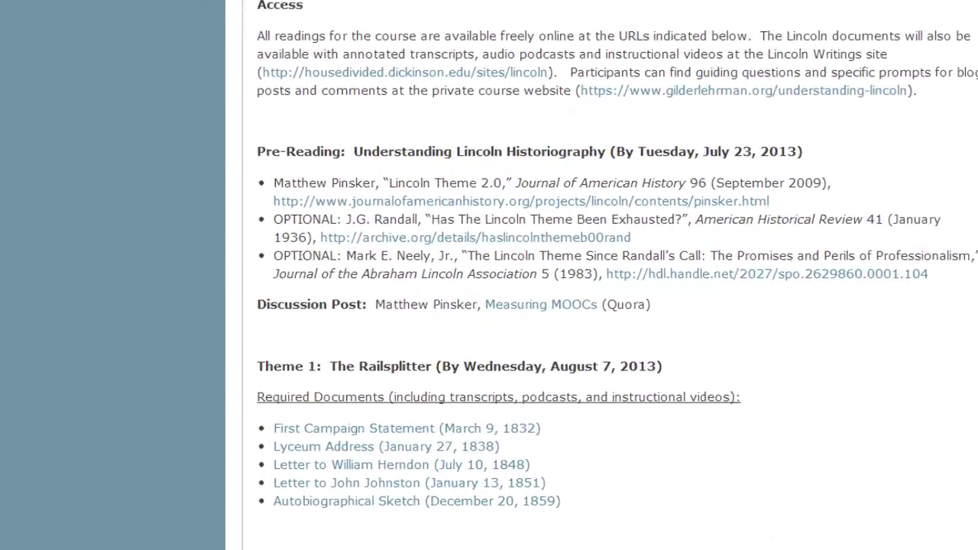
left_click_drag(258, 307, 720, 323)
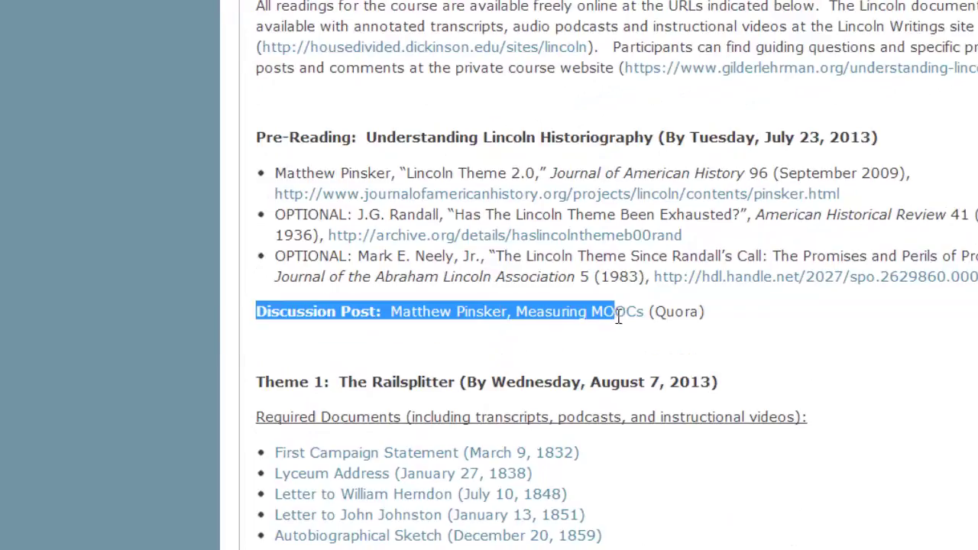
left_click(720, 323)
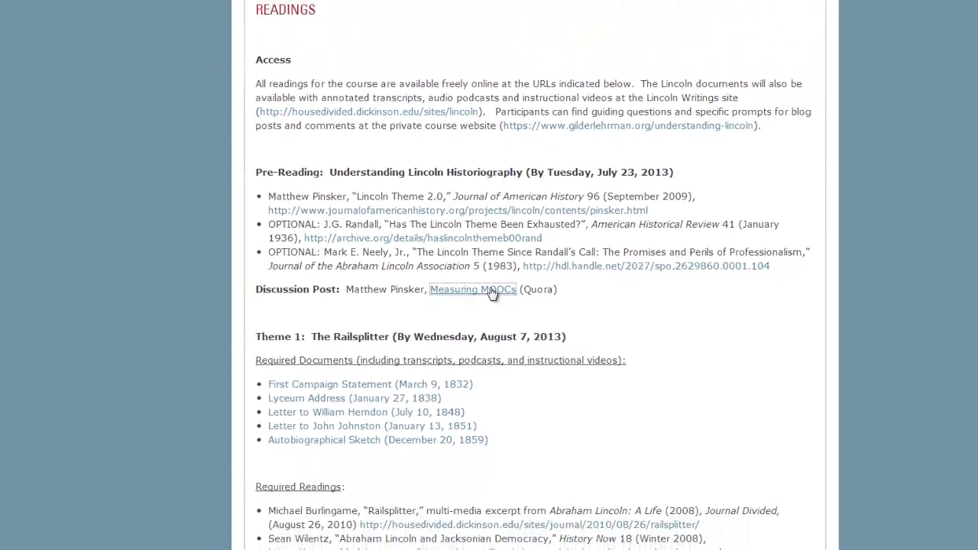
left_click(575, 306)
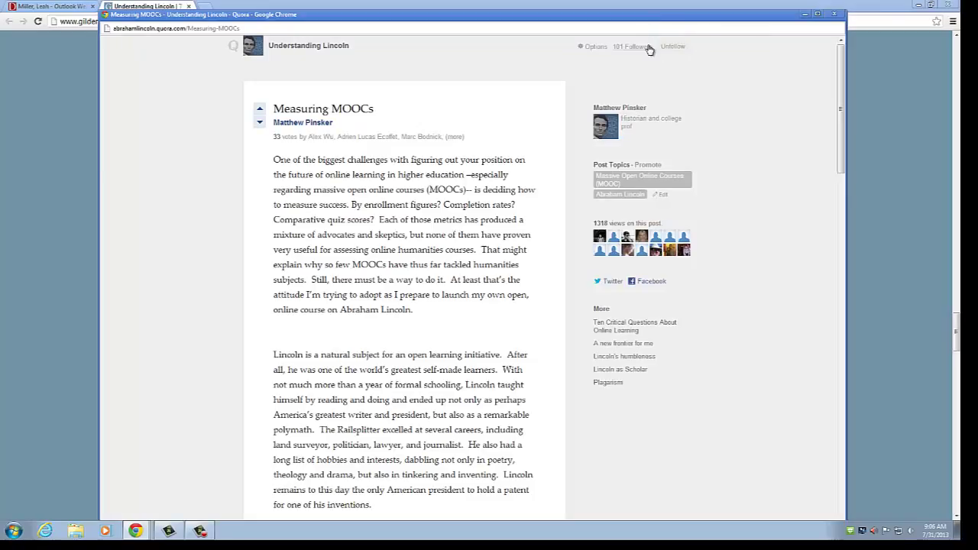
Step: Expand the post's 28+ comments, then start and discard an empty reply to the class-sourcing comment
scroll(456, 127, "down", 20)
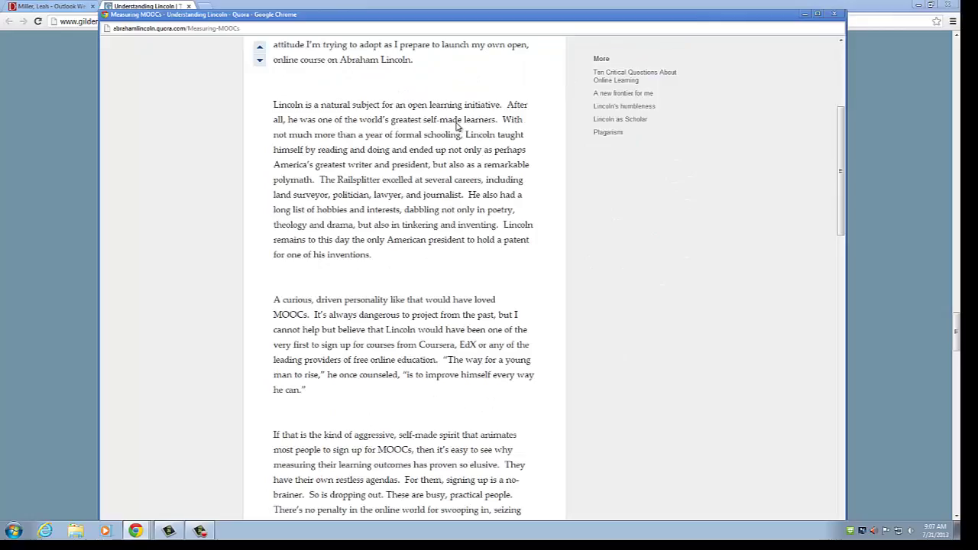
scroll(456, 125, "down", 5)
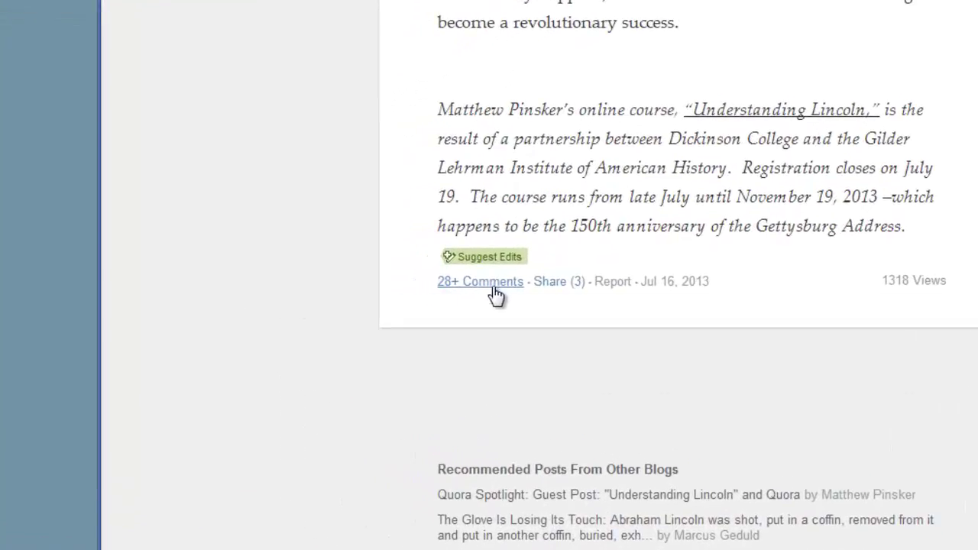
left_click(494, 289)
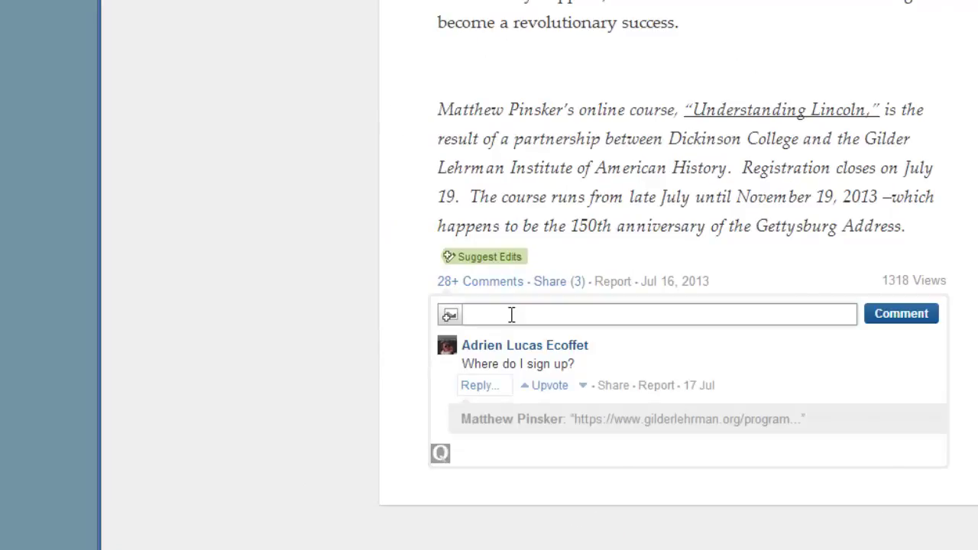
left_click(511, 315)
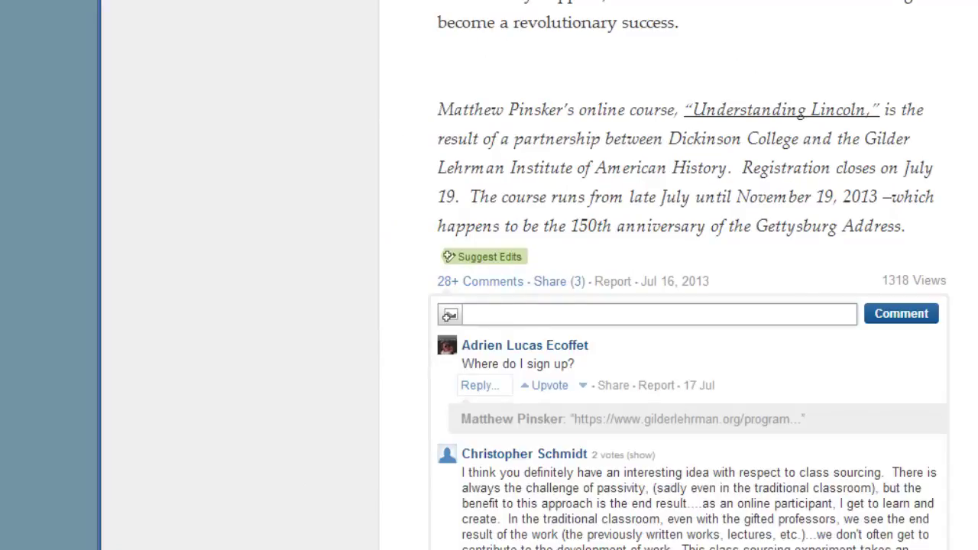
scroll(484, 517, "down", 3)
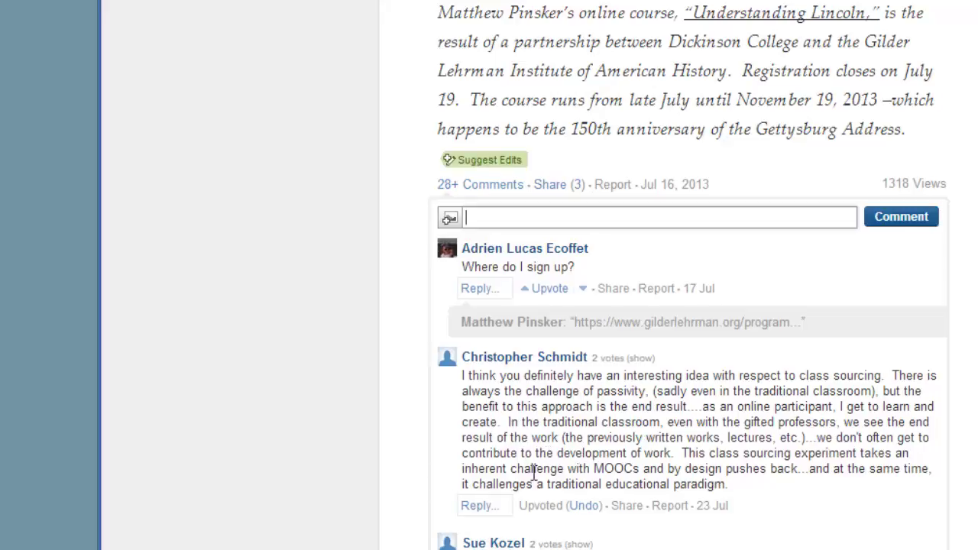
left_click(479, 506)
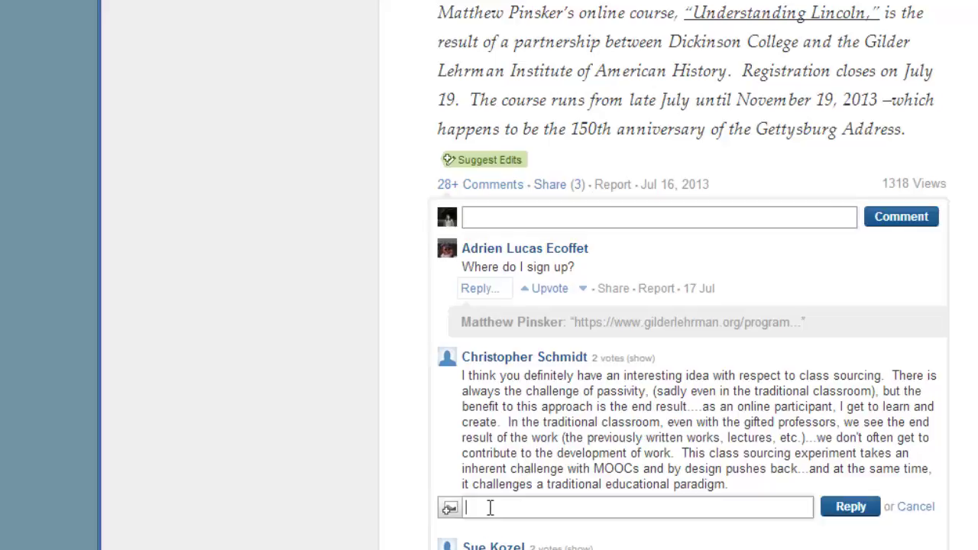
left_click(921, 508)
Step: Visit the Understanding Lincoln blog home and the instructor's profile, then close that tab
scroll(672, 379, "down", 2)
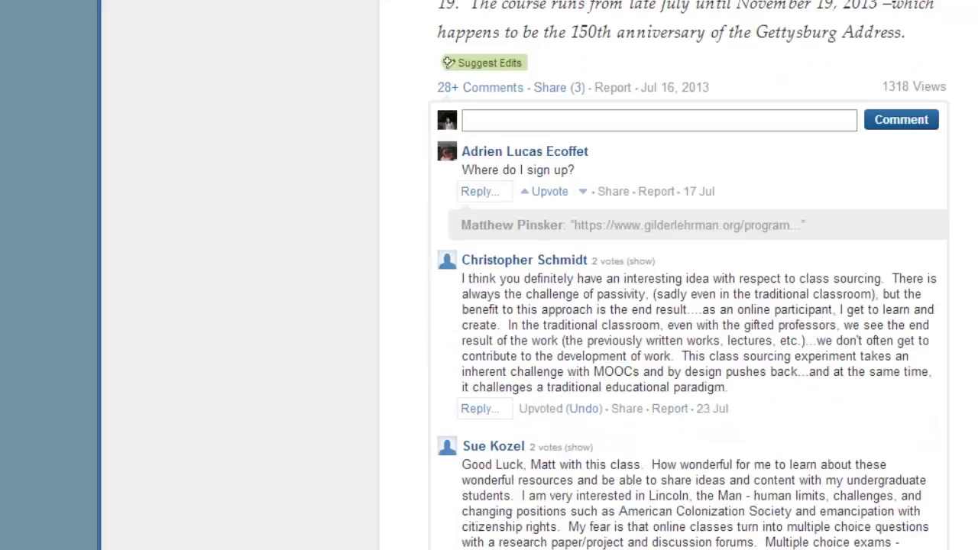
scroll(572, 448, "down", 10)
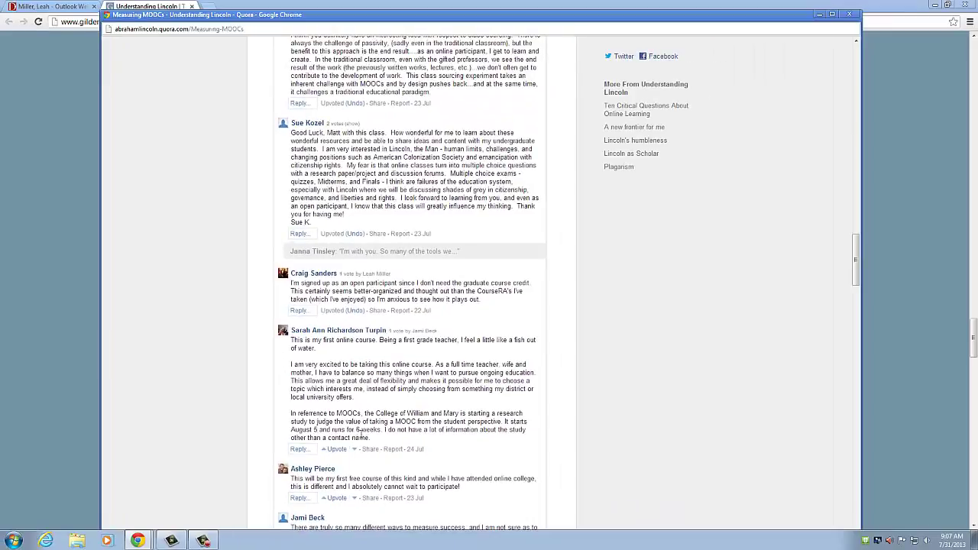
scroll(734, 179, "up", 10)
scroll(424, 355, "up", 15)
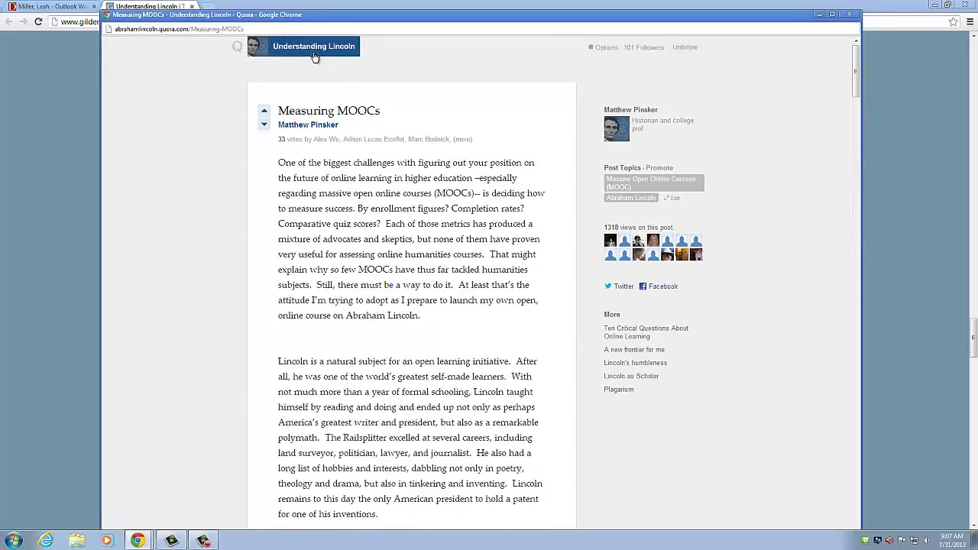
left_click(310, 46)
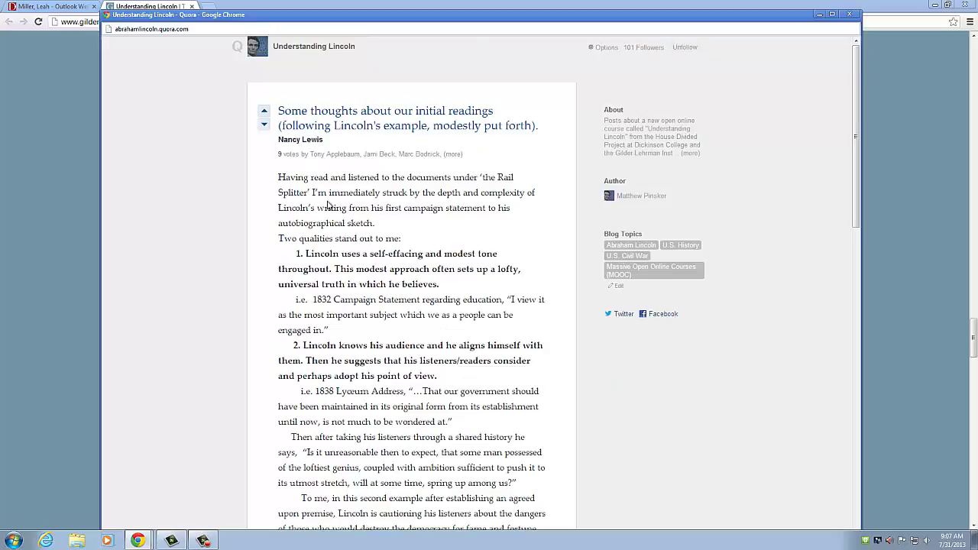
scroll(320, 189, "down", 20)
scroll(320, 188, "down", 15)
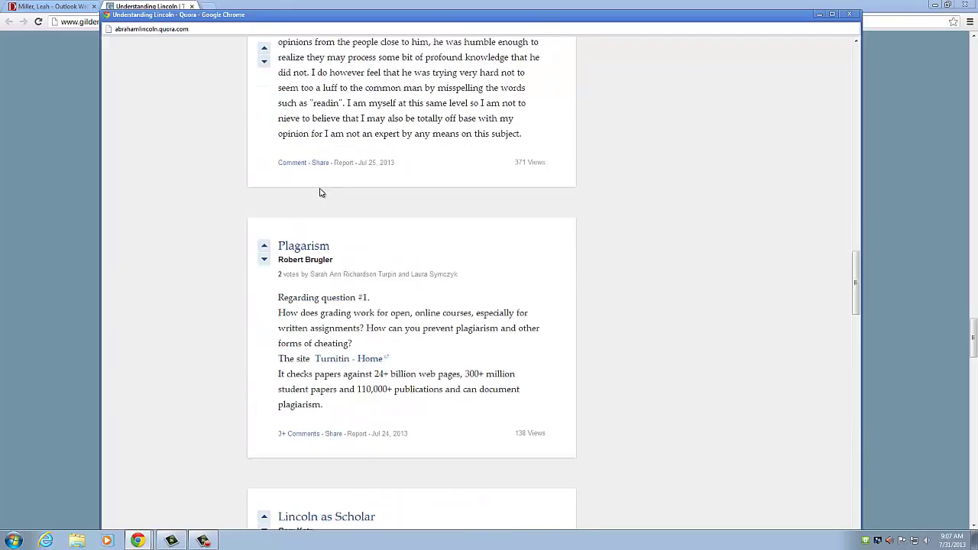
left_click(323, 167)
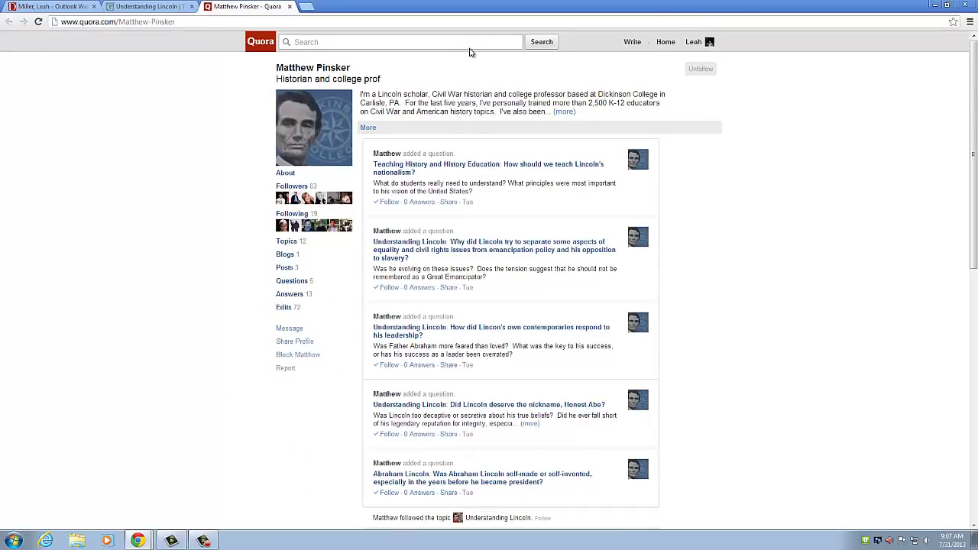
left_click(289, 7)
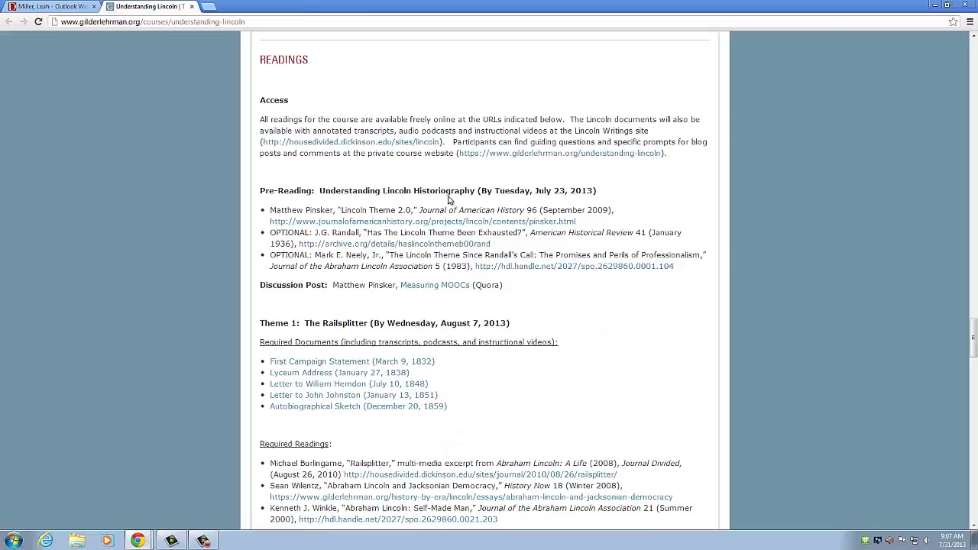
Step: Open Theme 1's 'Was Abraham Lincoln self-made or self-invented' discussion question on Quora
scroll(535, 356, "down", 1)
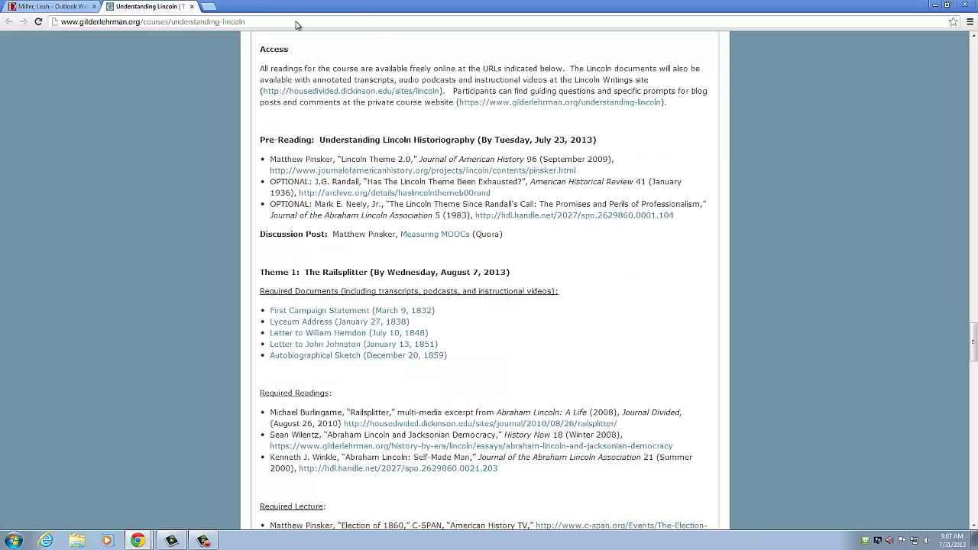
scroll(308, 59, "up", 1)
scroll(490, 372, "down", 5)
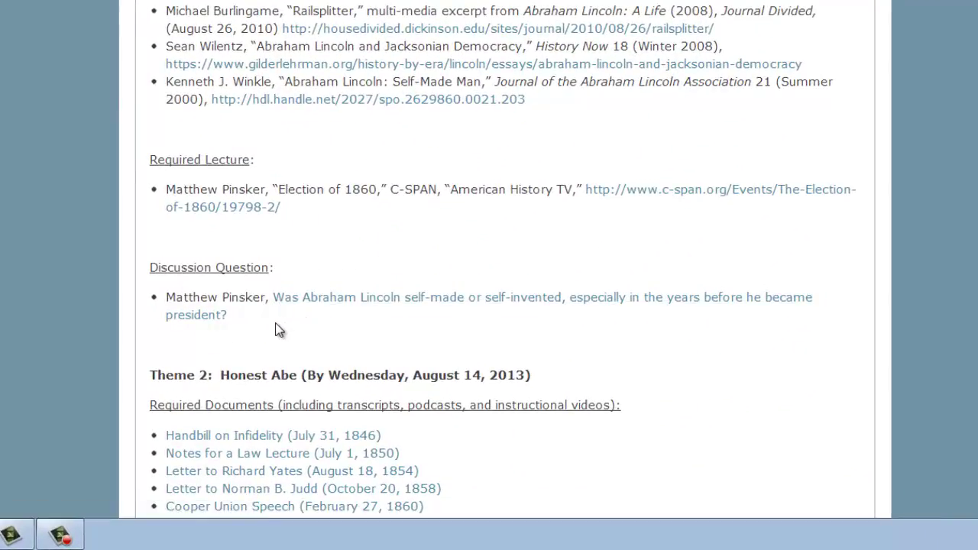
left_click(426, 304)
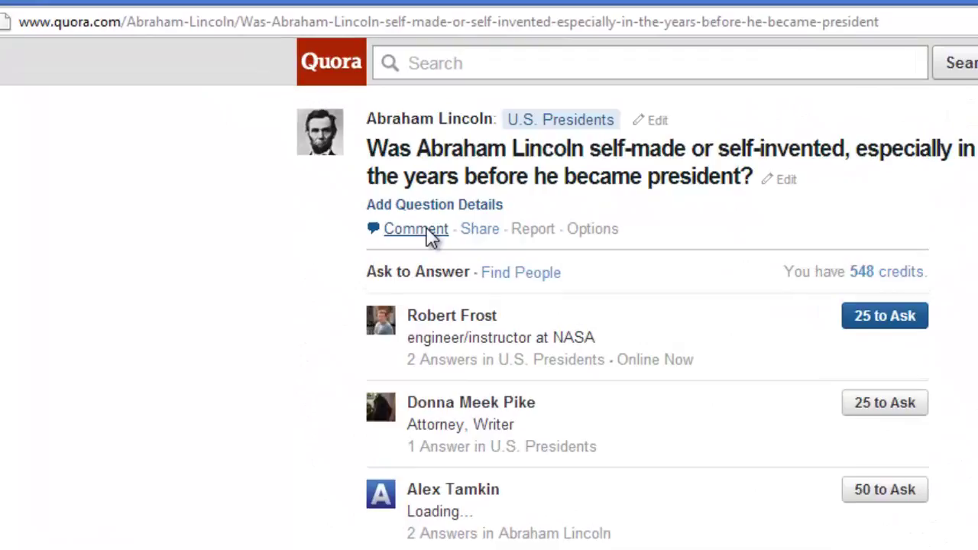
Step: Open an empty comment box under the question and reveal the Write options in the top bar
left_click(428, 231)
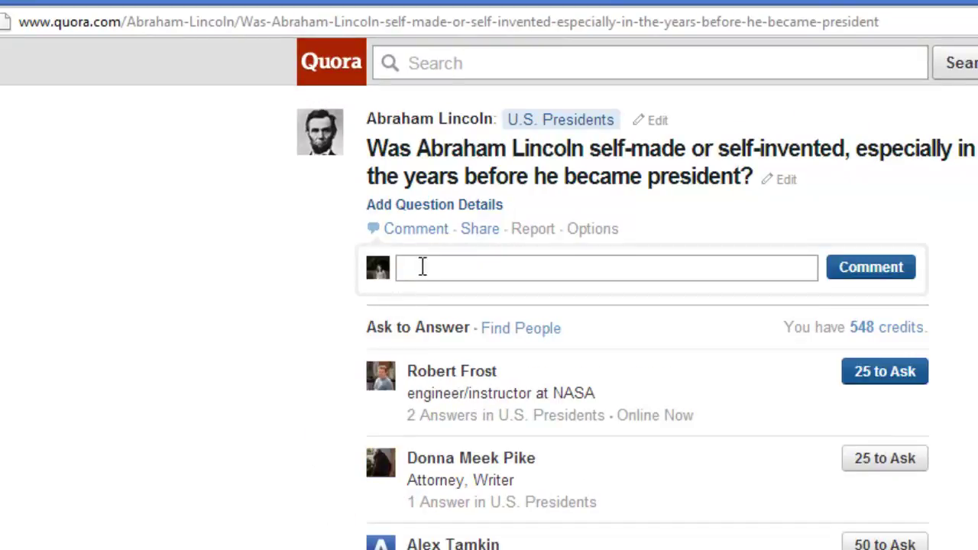
left_click(423, 267)
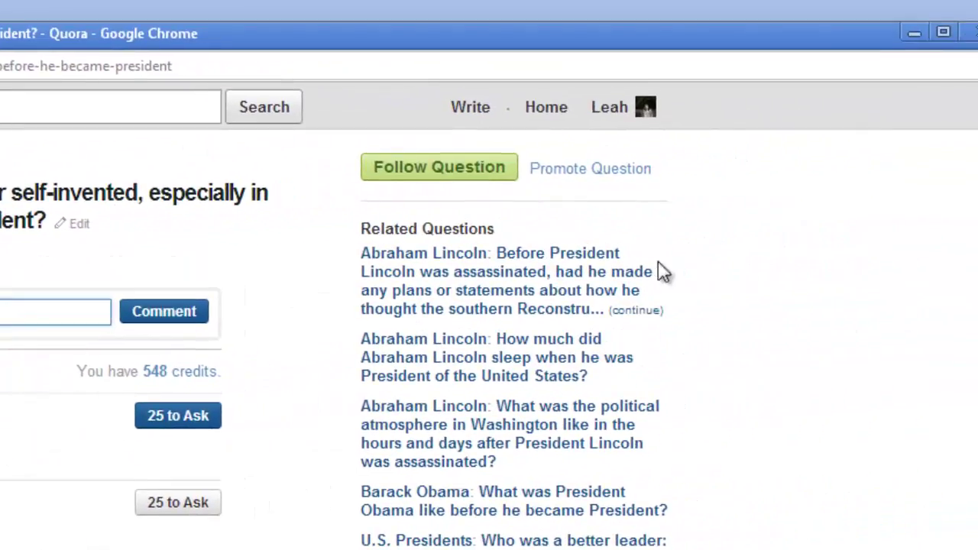
mouse_move(489, 109)
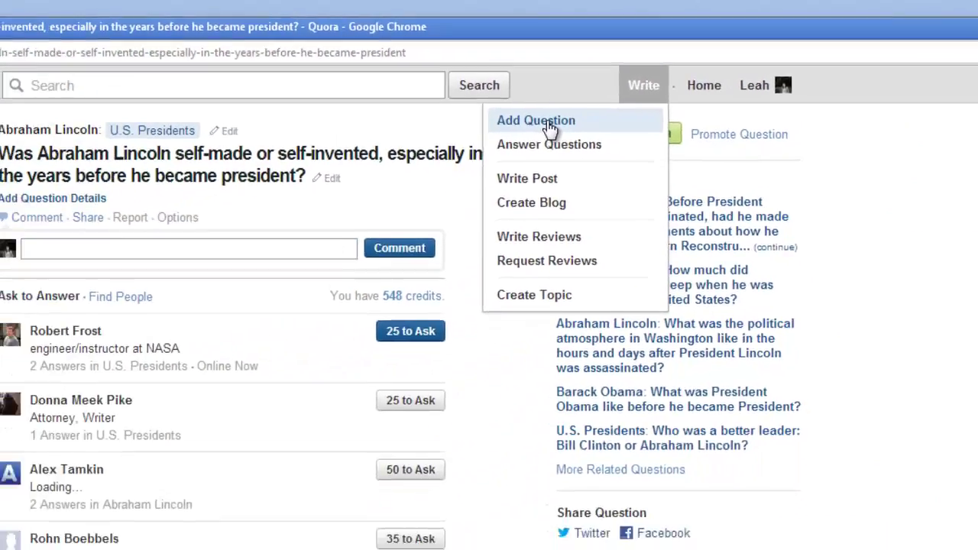
Step: Start a new question with topic Understanding Lincoln and text 'What was the Doctrine of Necessity?'
left_click(348, 156)
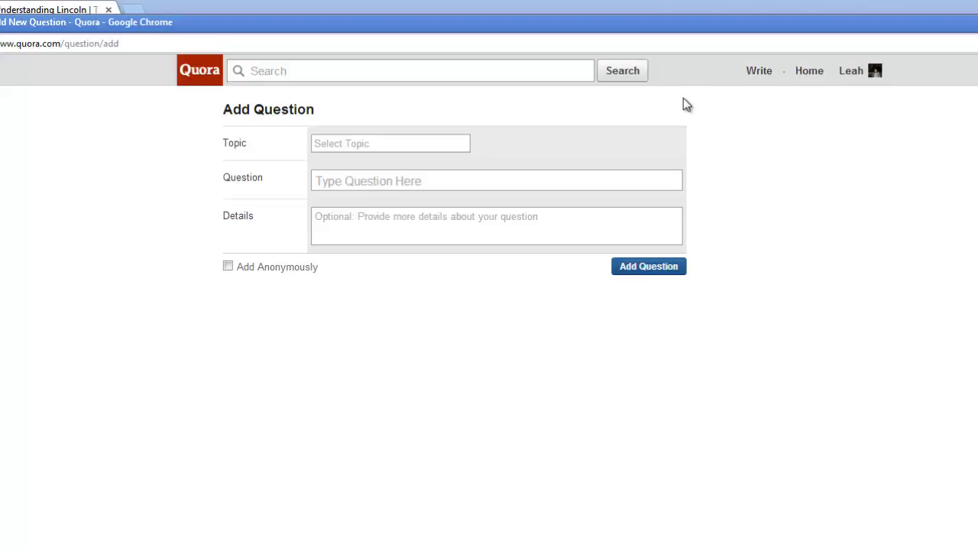
left_click(413, 143)
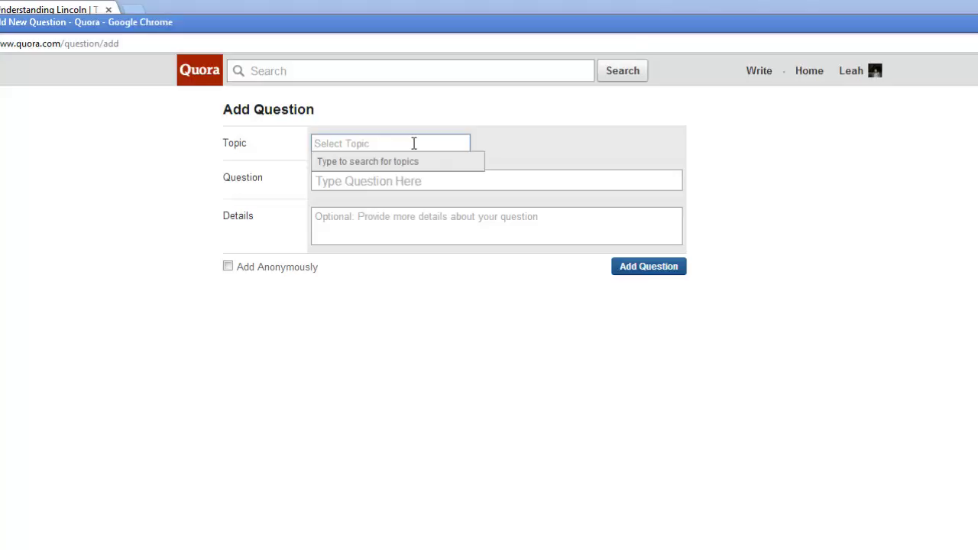
type("Understand")
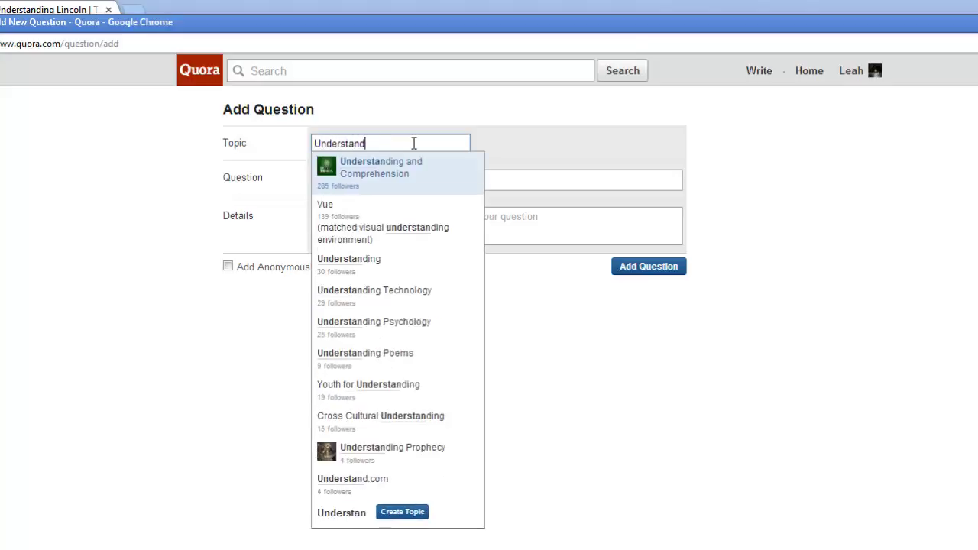
type("ing Li")
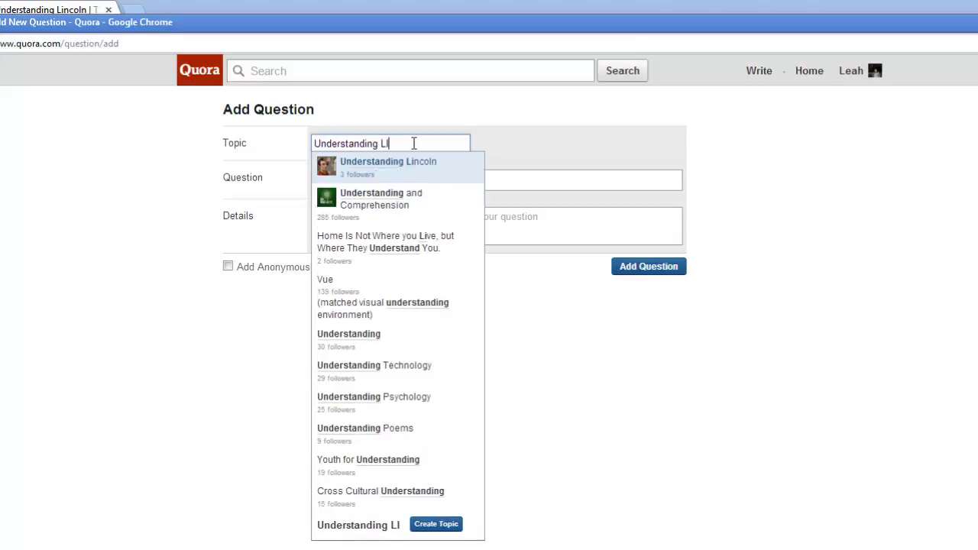
type("n")
key("BackSpace")
key("BackSpace")
type("i")
left_click(409, 163)
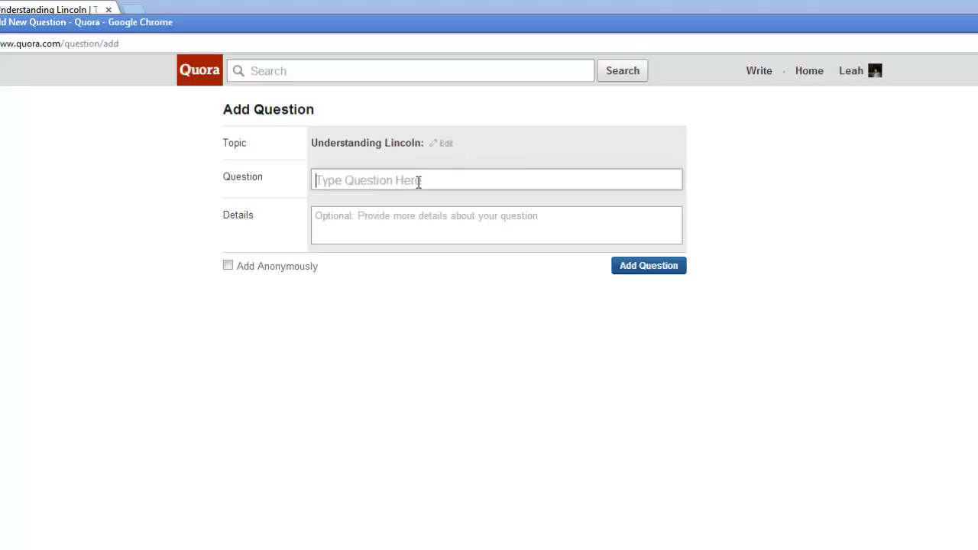
type("What w")
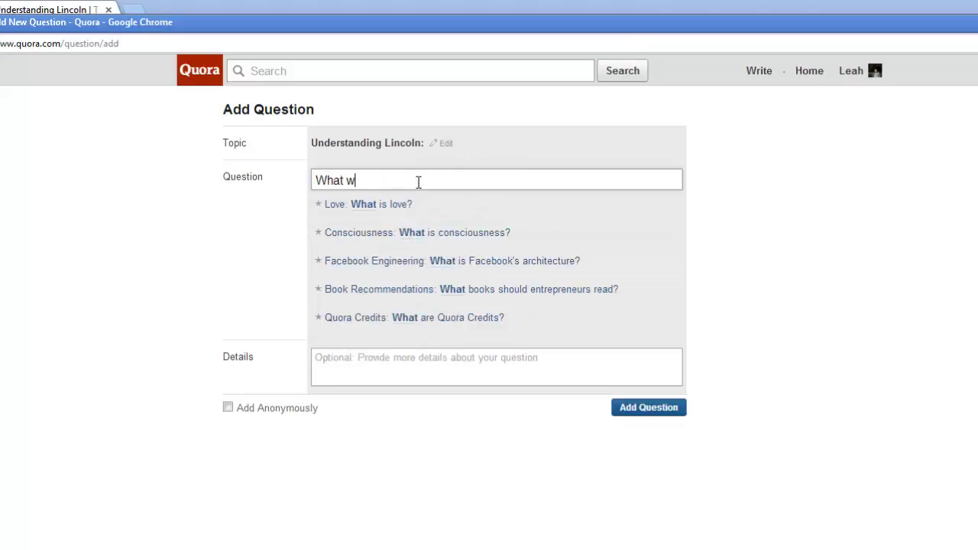
type("as the Doctrine ")
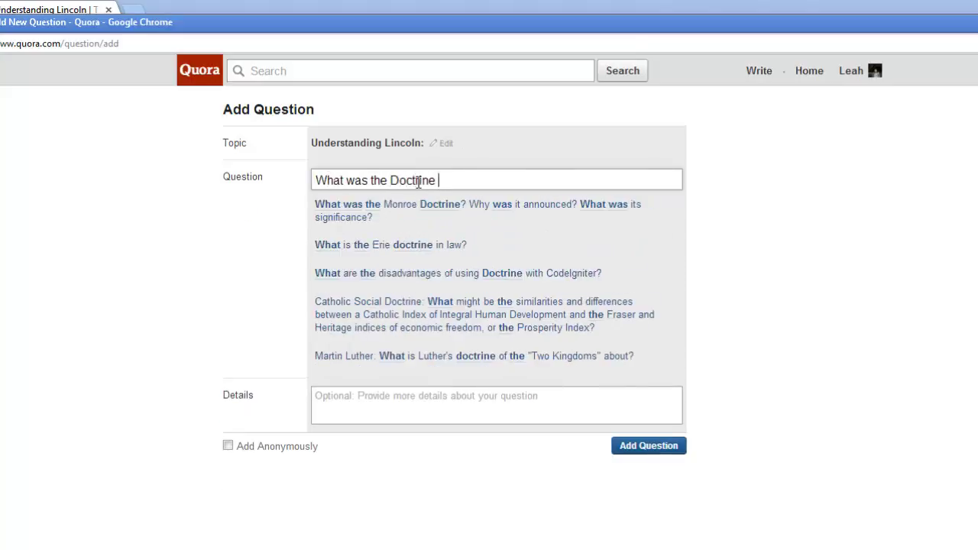
type("of Necessity")
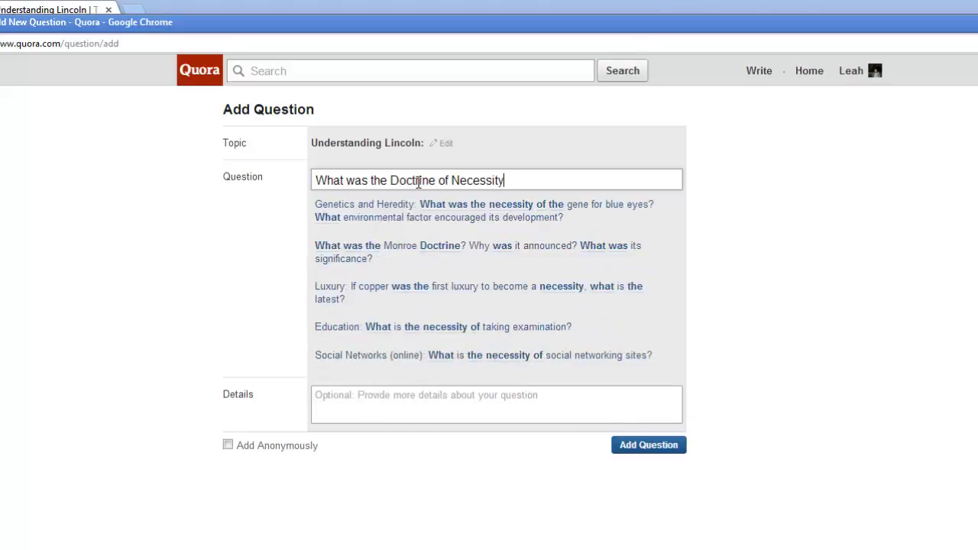
type("?")
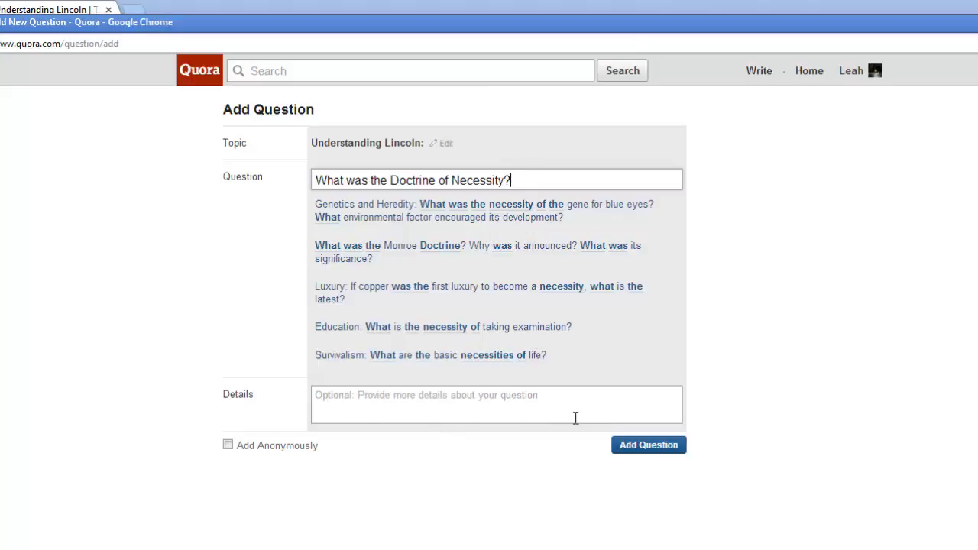
Step: Submit the question and ask the historian, found by name search, to answer it
left_click(656, 450)
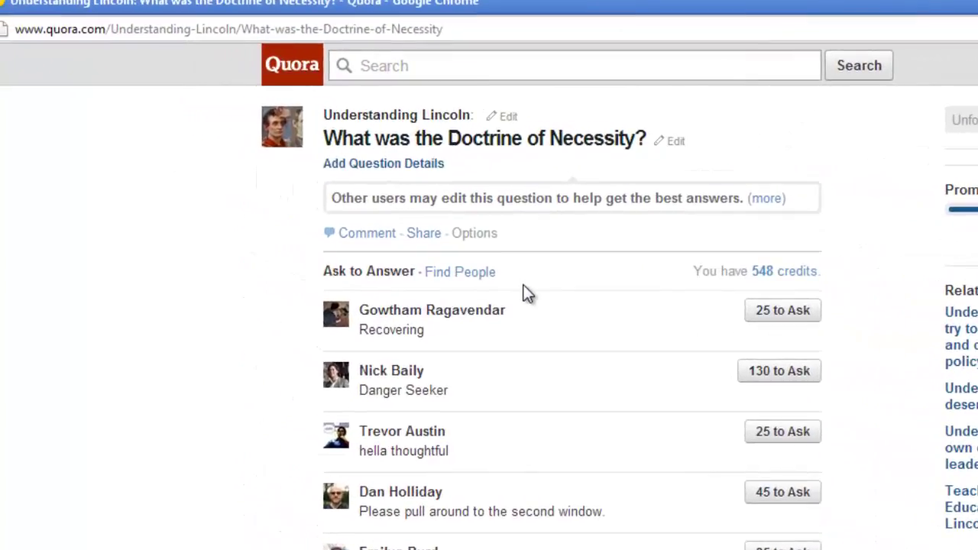
left_click(461, 275)
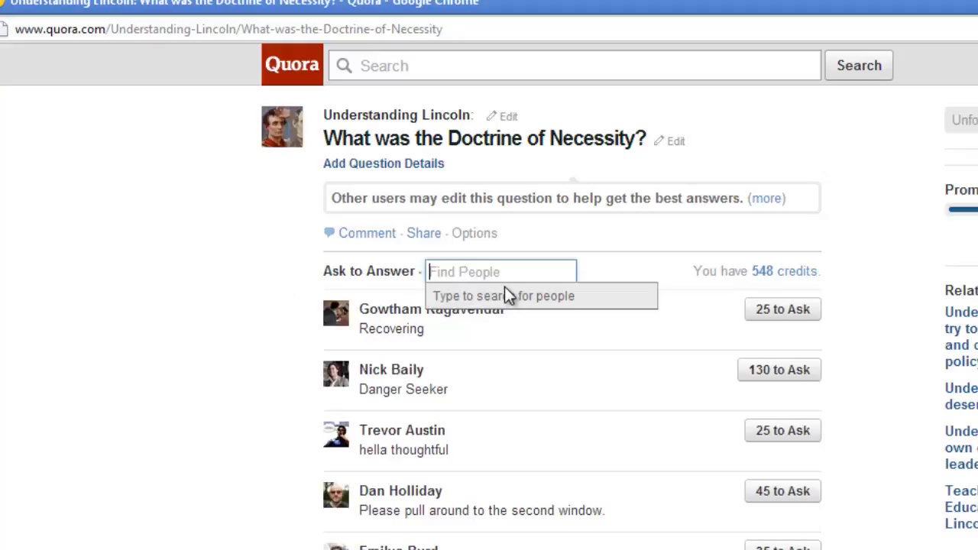
type("Matth")
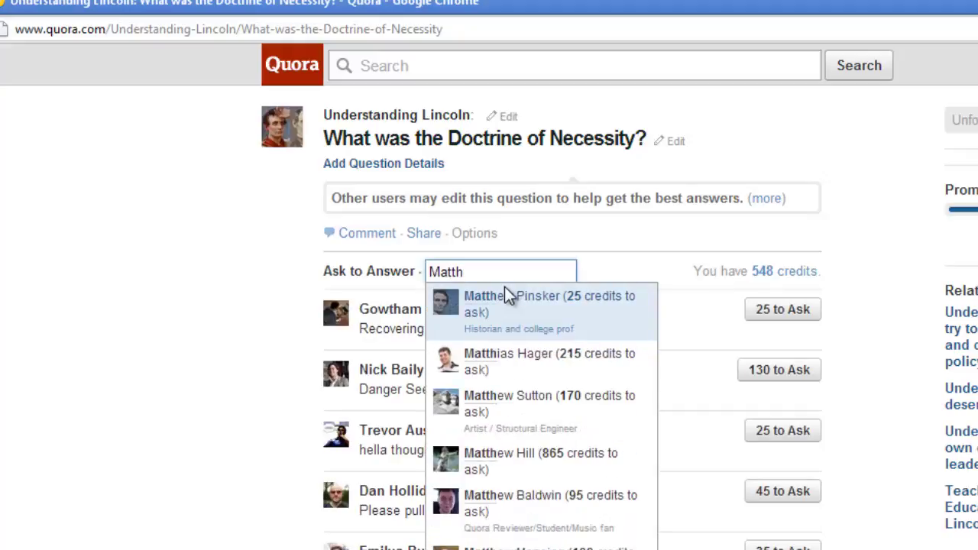
left_click(539, 305)
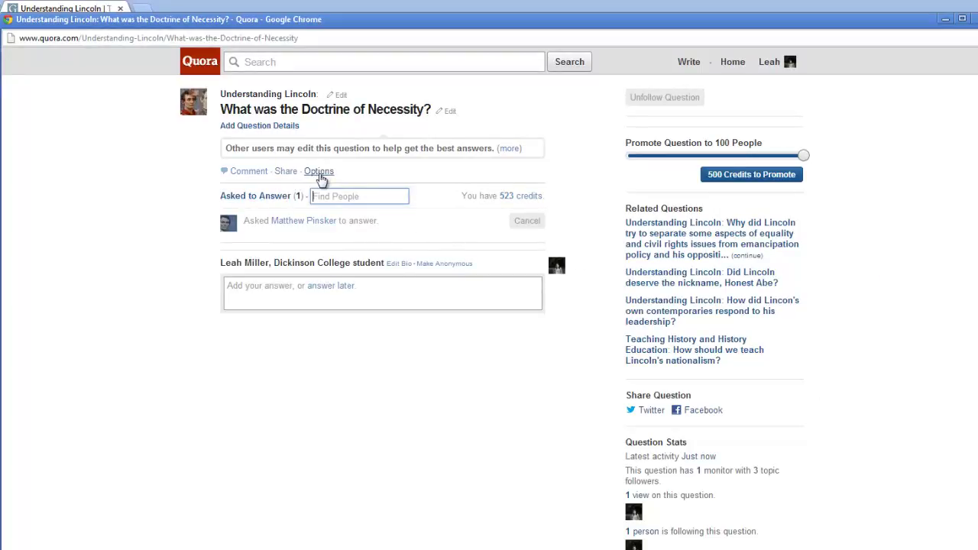
left_click(321, 174)
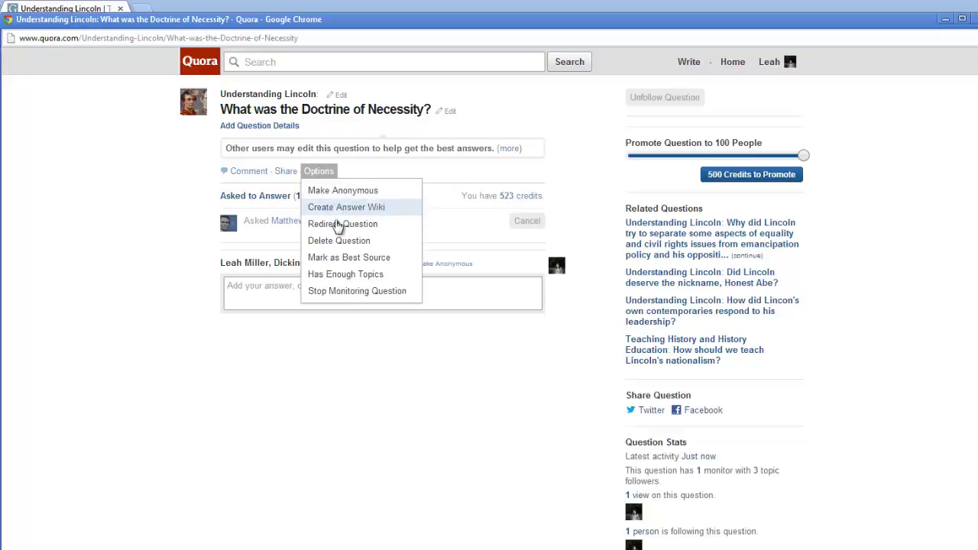
left_click(181, 233)
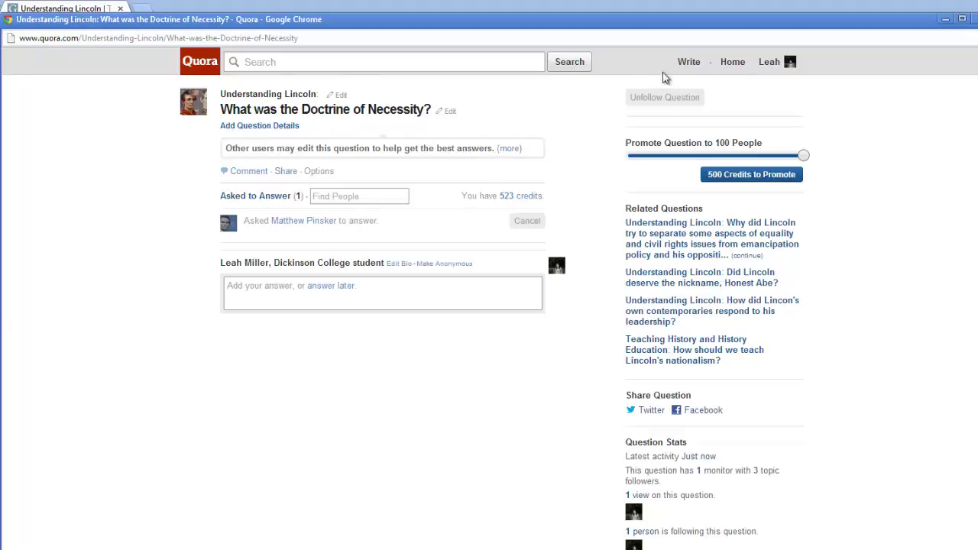
Step: Begin a new blog from the Write menu, then switch to Write Post for a blank editor
mouse_move(685, 69)
left_click(690, 67)
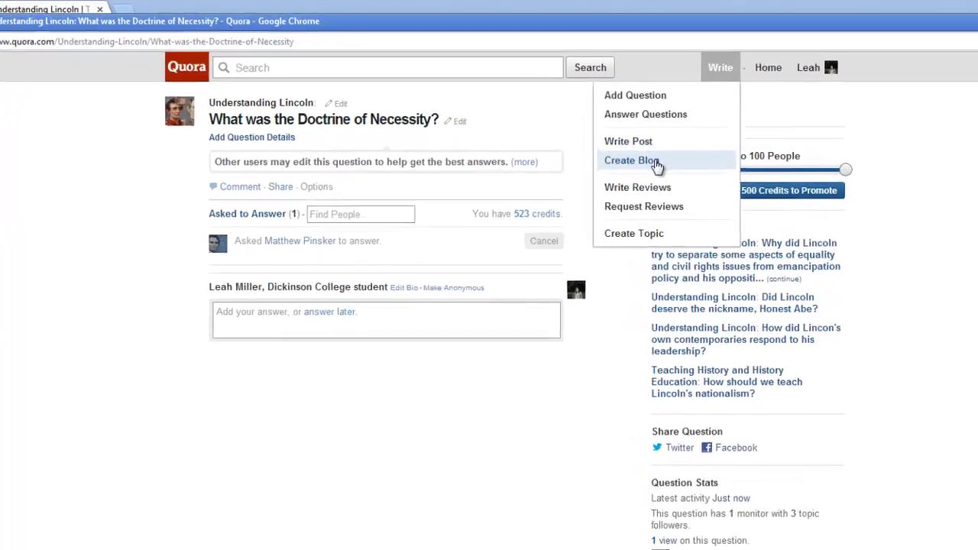
left_click(655, 164)
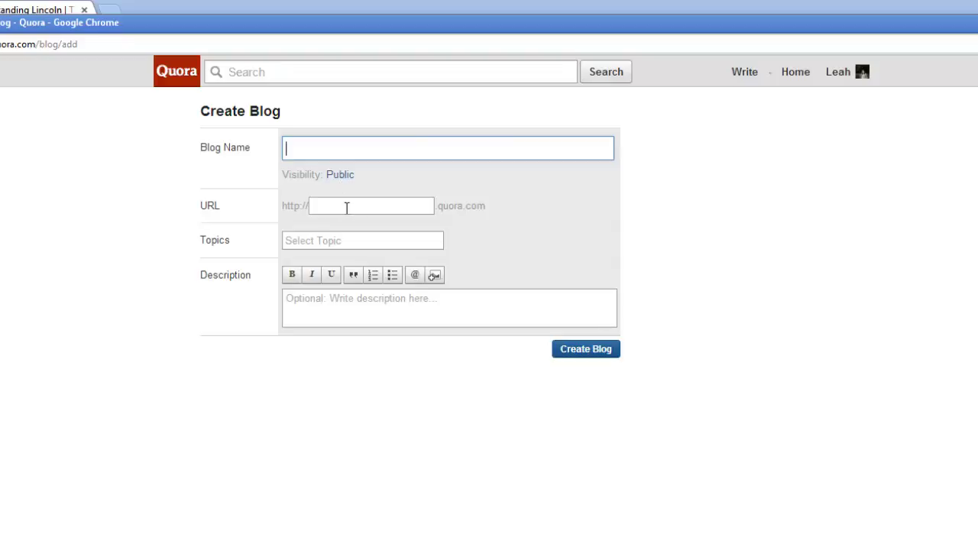
left_click(333, 241)
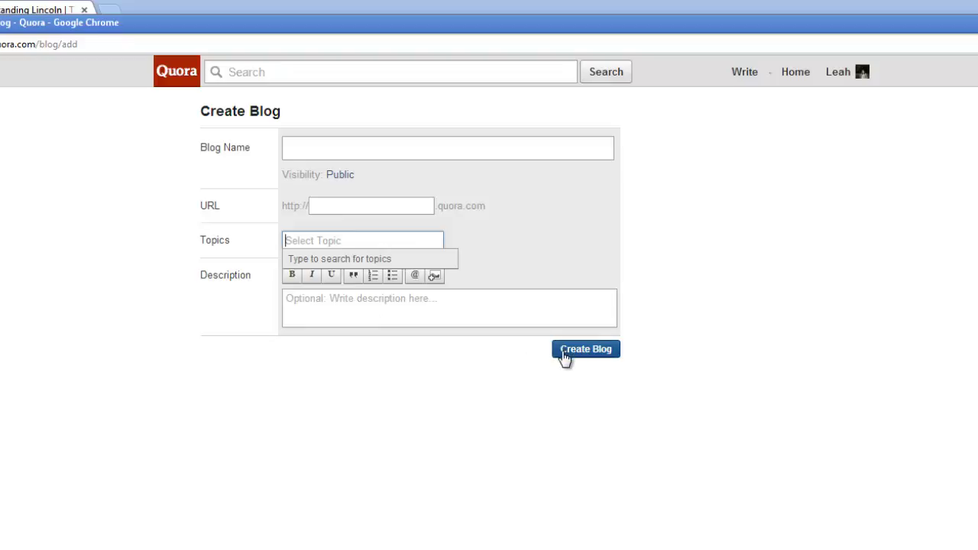
left_click(744, 74)
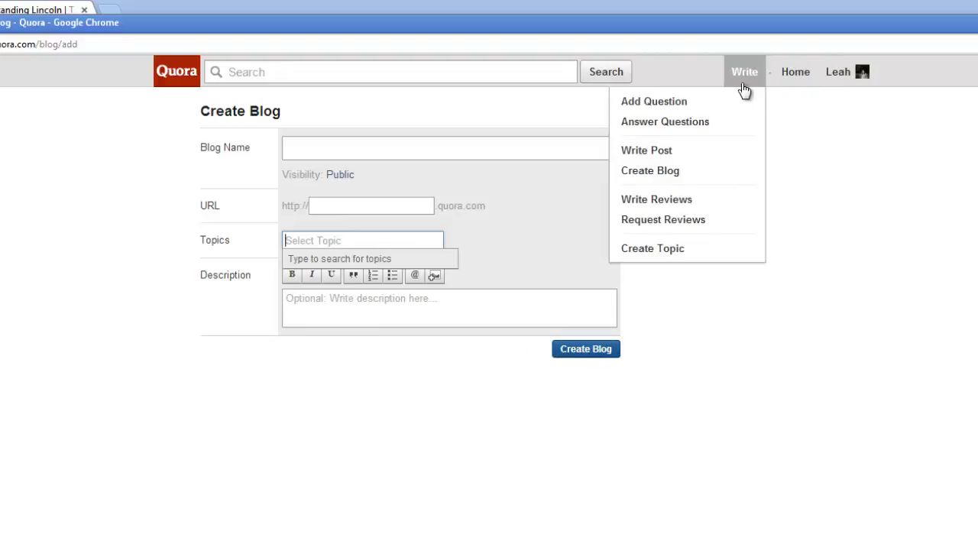
left_click(679, 154)
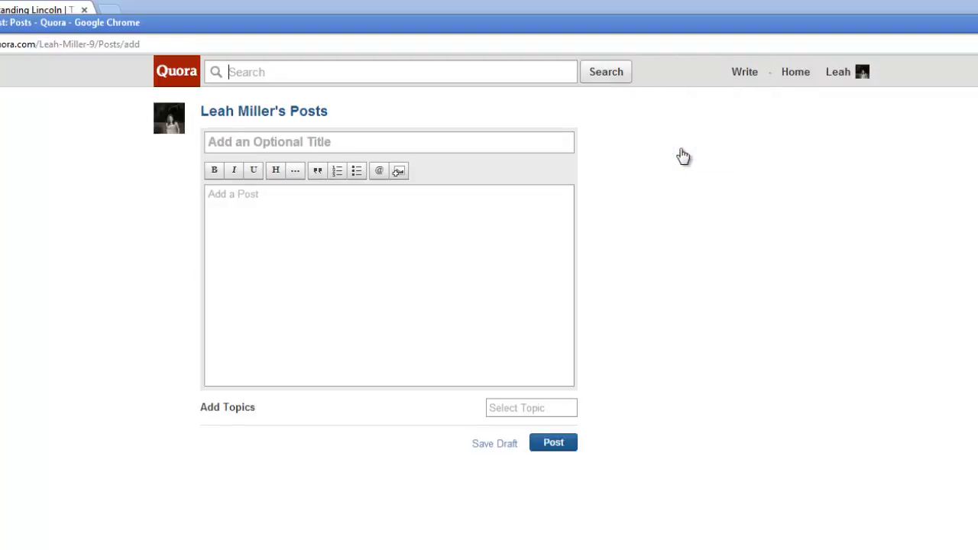
Step: Try the post's title, body and topic fields, then return to the Quora home feed
left_click(273, 146)
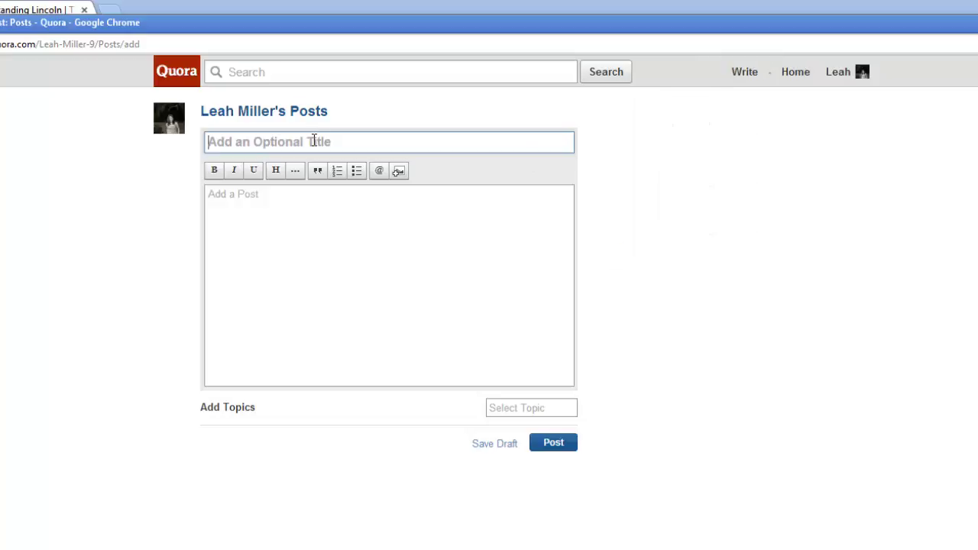
left_click(222, 208)
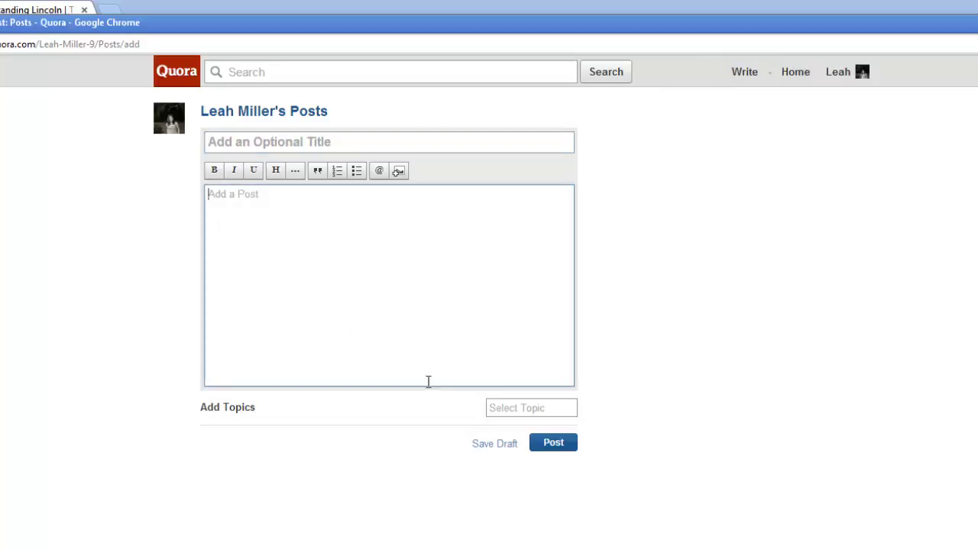
left_click(502, 404)
left_click(593, 410)
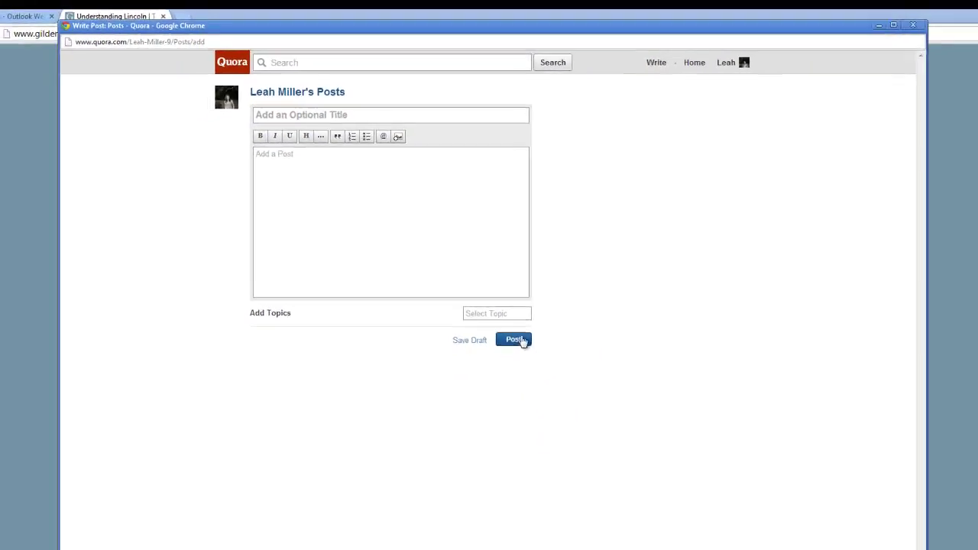
left_click(257, 47)
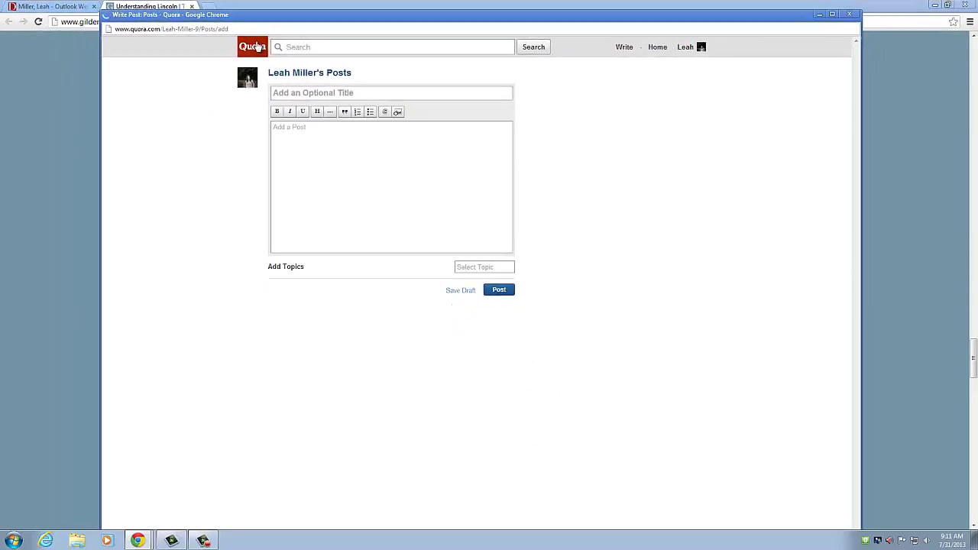